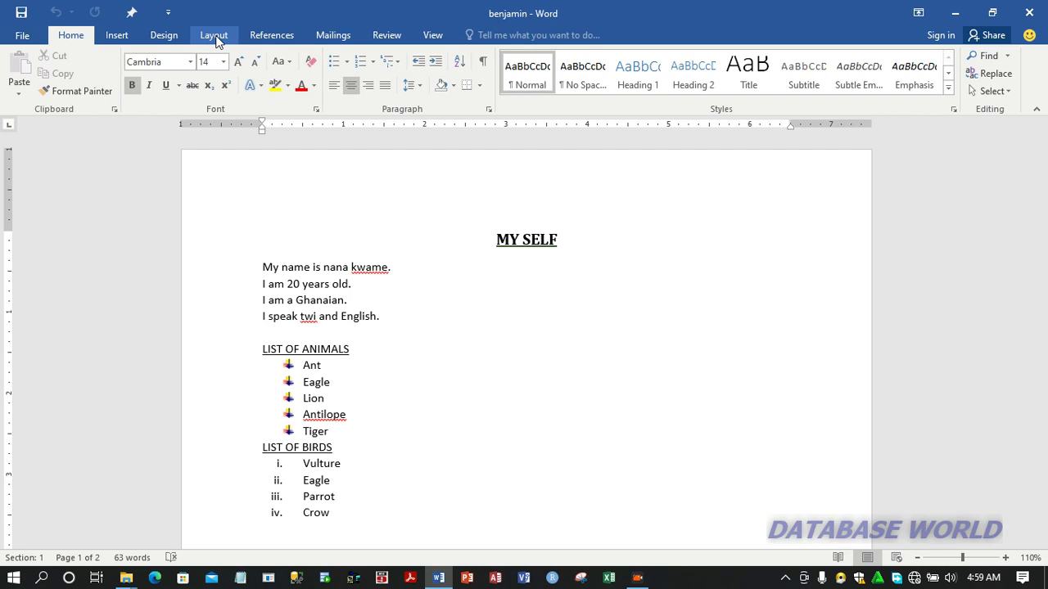
Switch the page orientation to landscape and back to portrait
click(214, 35)
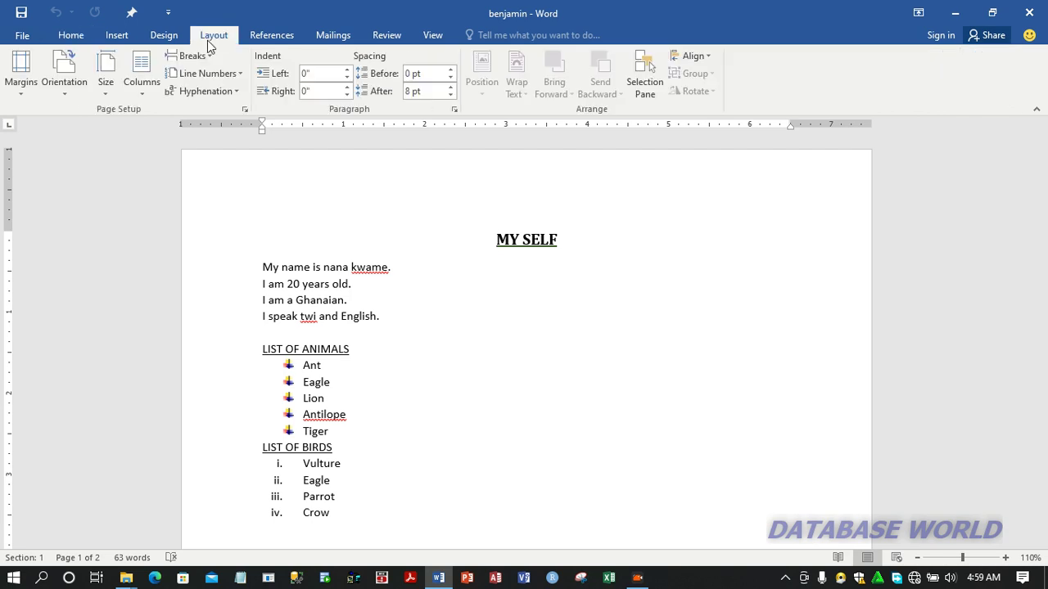
click(61, 96)
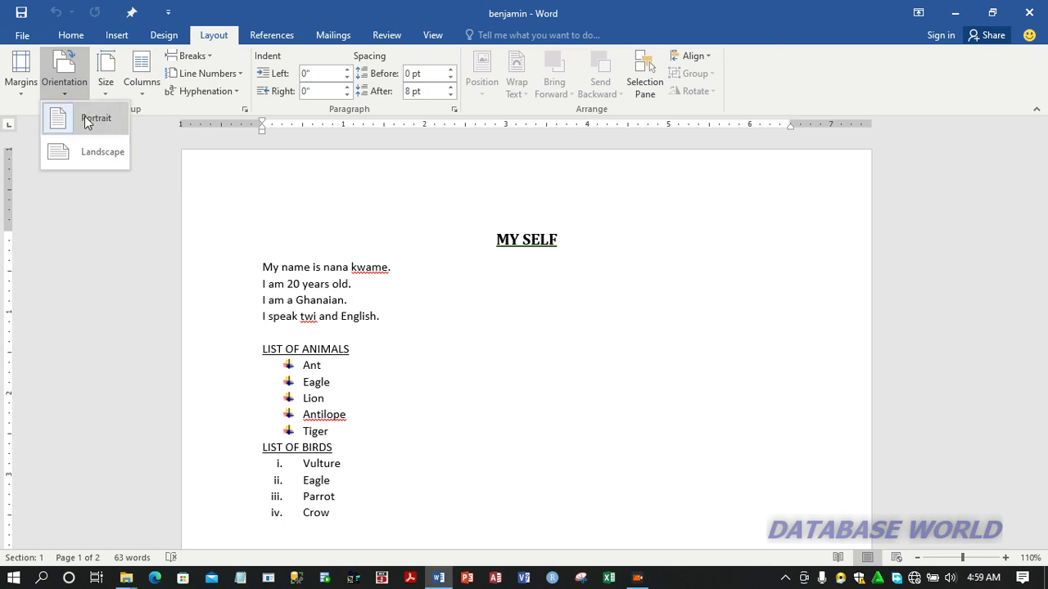
click(100, 155)
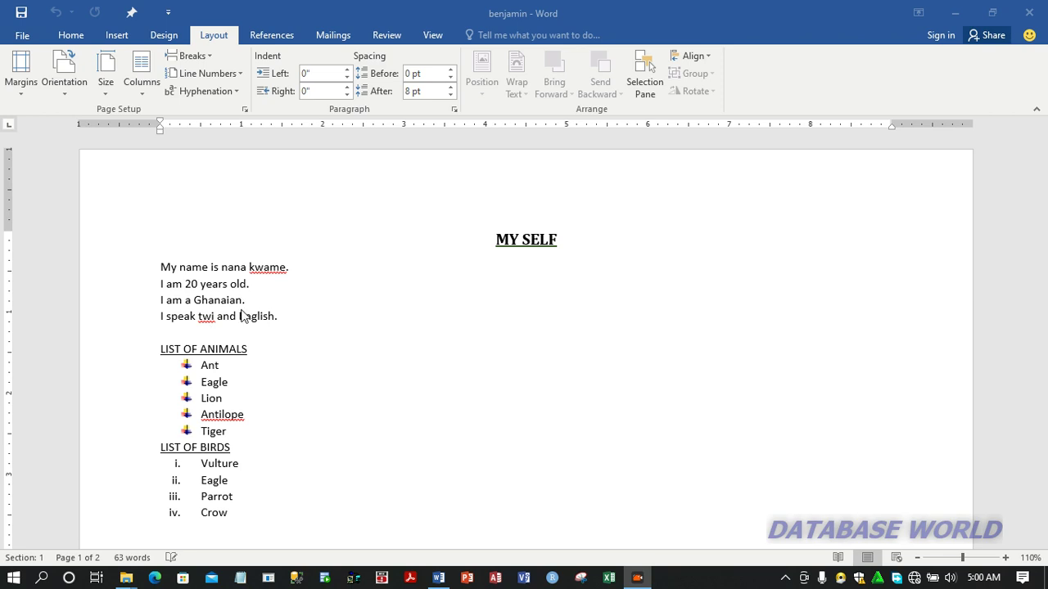
click(68, 95)
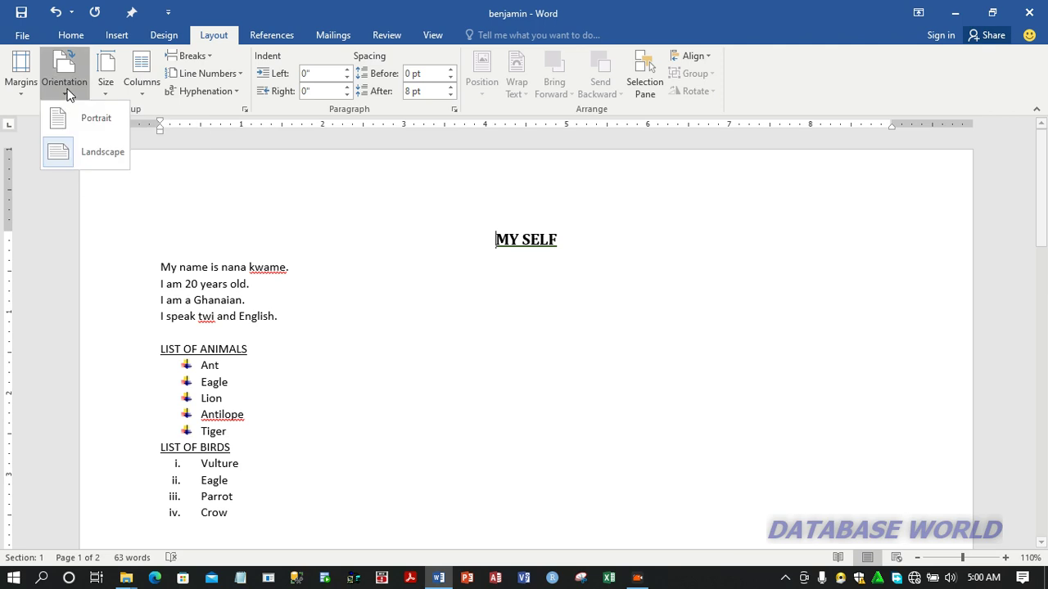
click(95, 123)
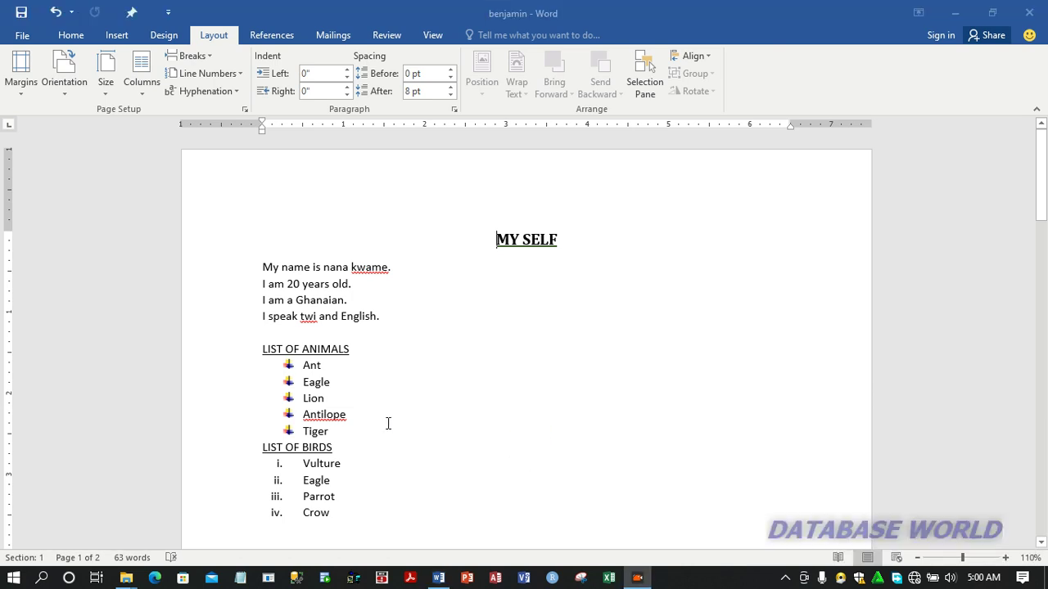
Set the document's paper size to A4 (8.27" x 11.69")
click(106, 90)
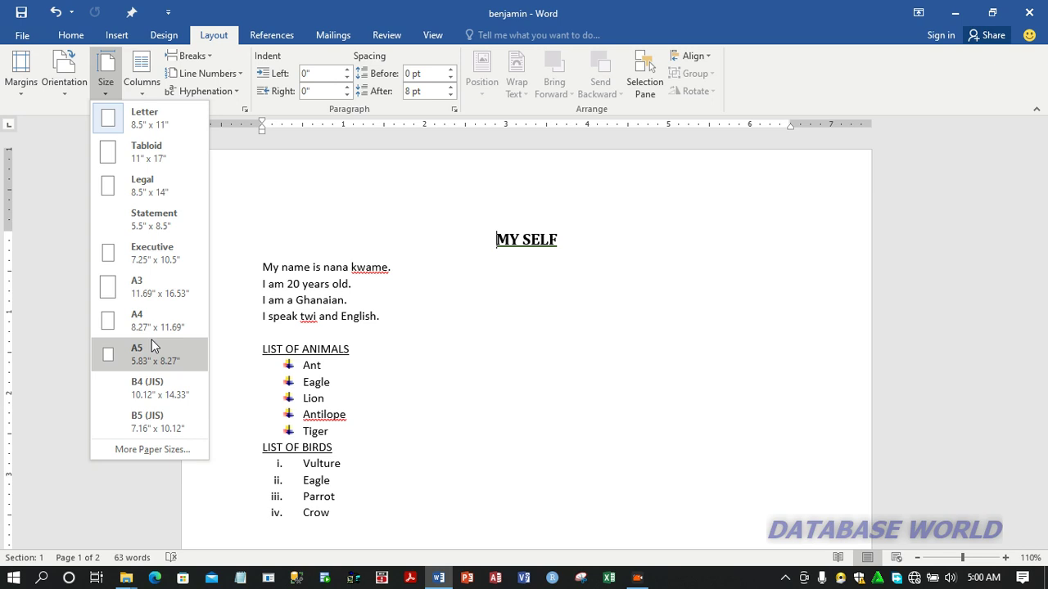
click(143, 321)
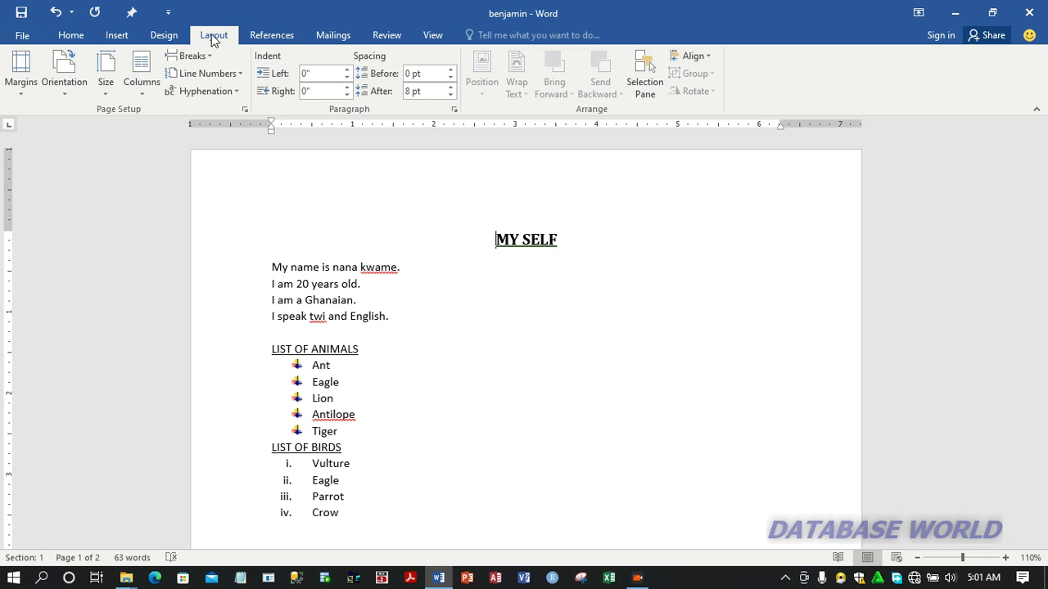
Add blank lines at the end of the document's last page and set the text layout to two columns
click(142, 90)
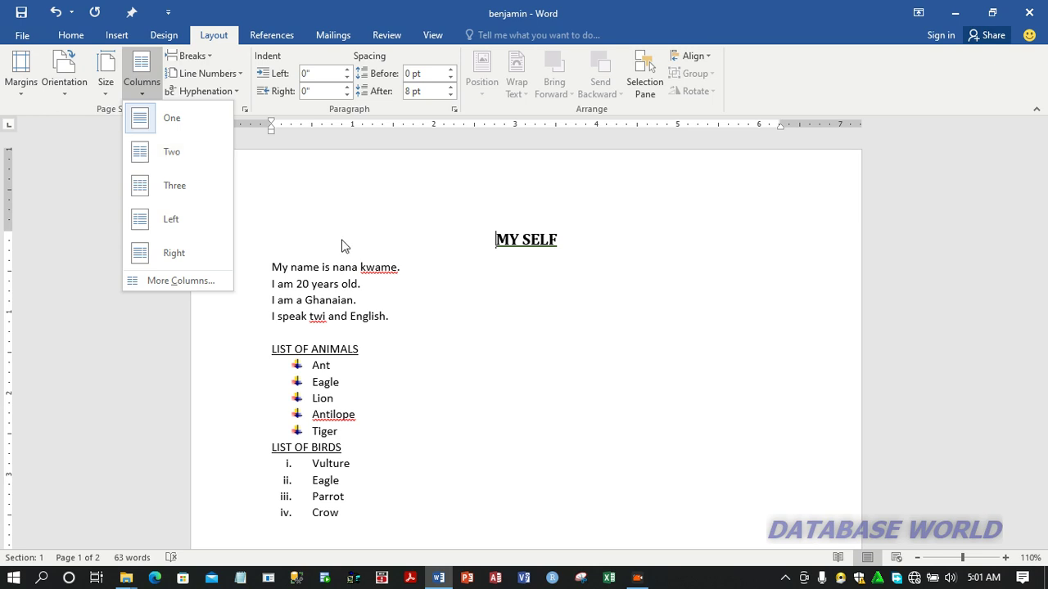
click(471, 352)
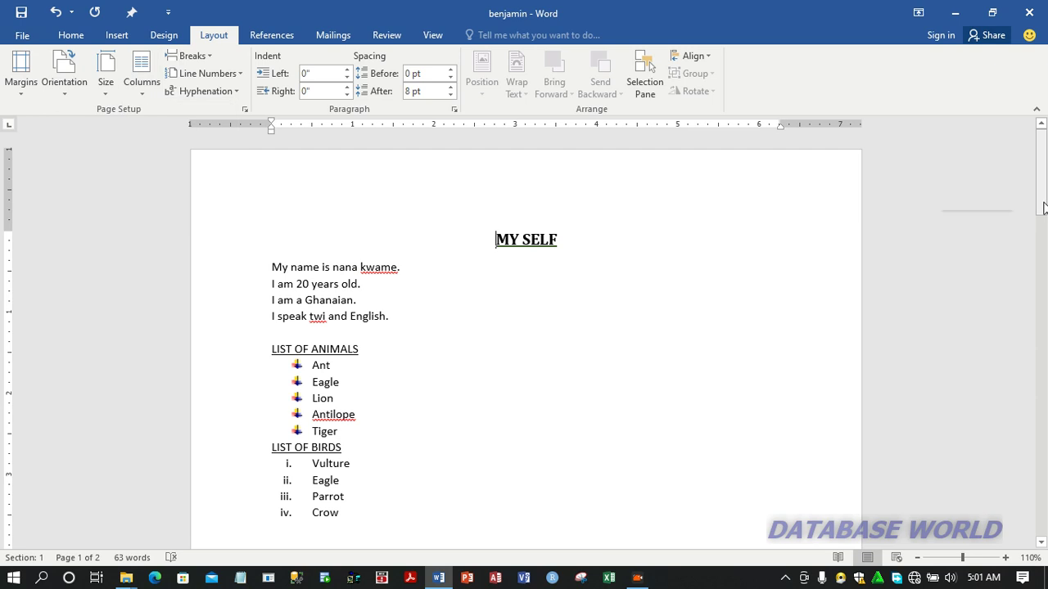
drag(1044, 208, 1033, 559)
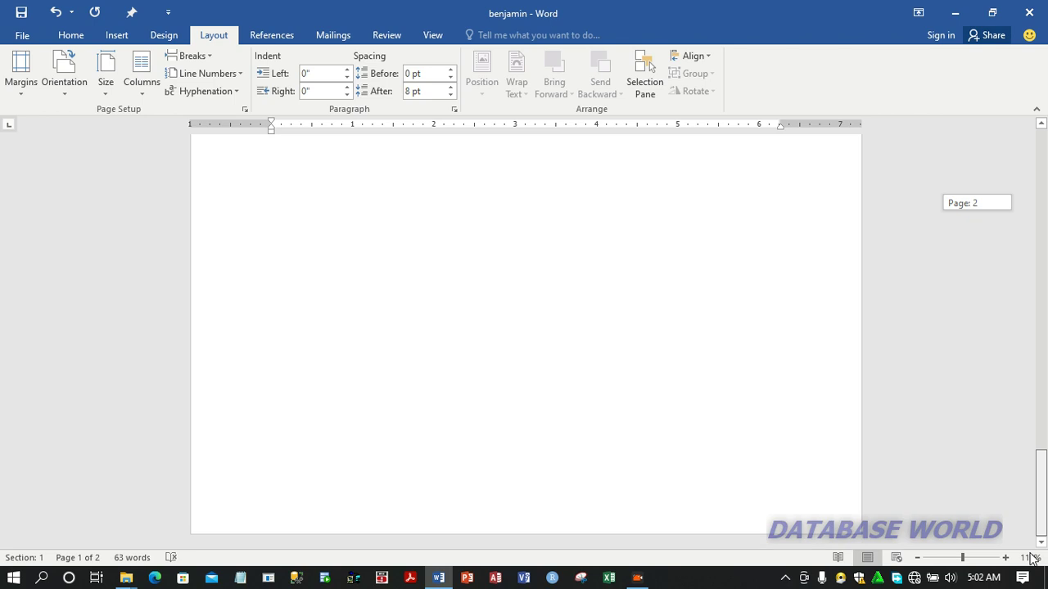
double_click(337, 416)
key(Return)
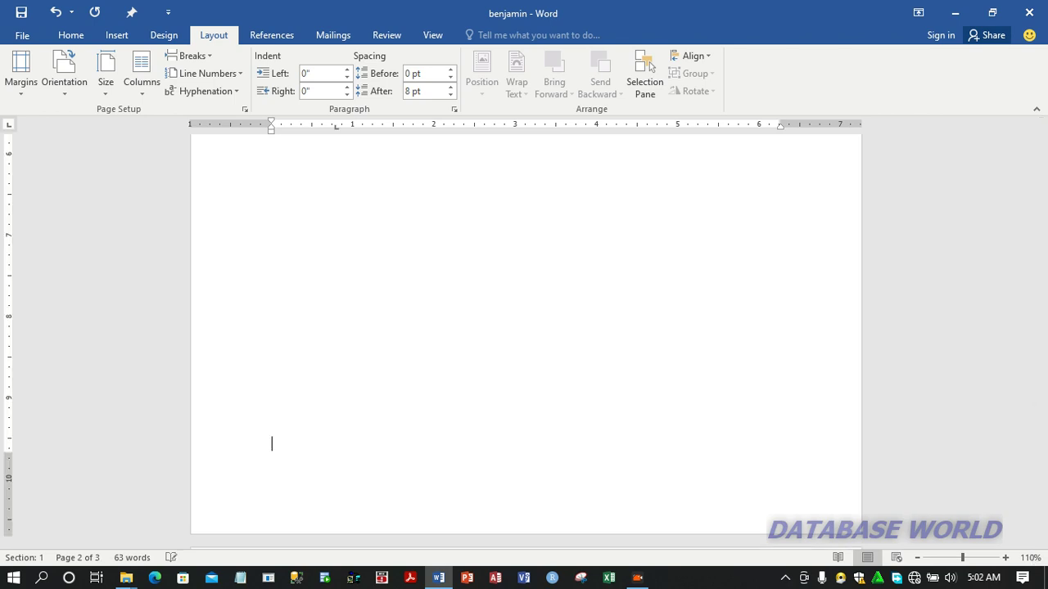
key(Return)
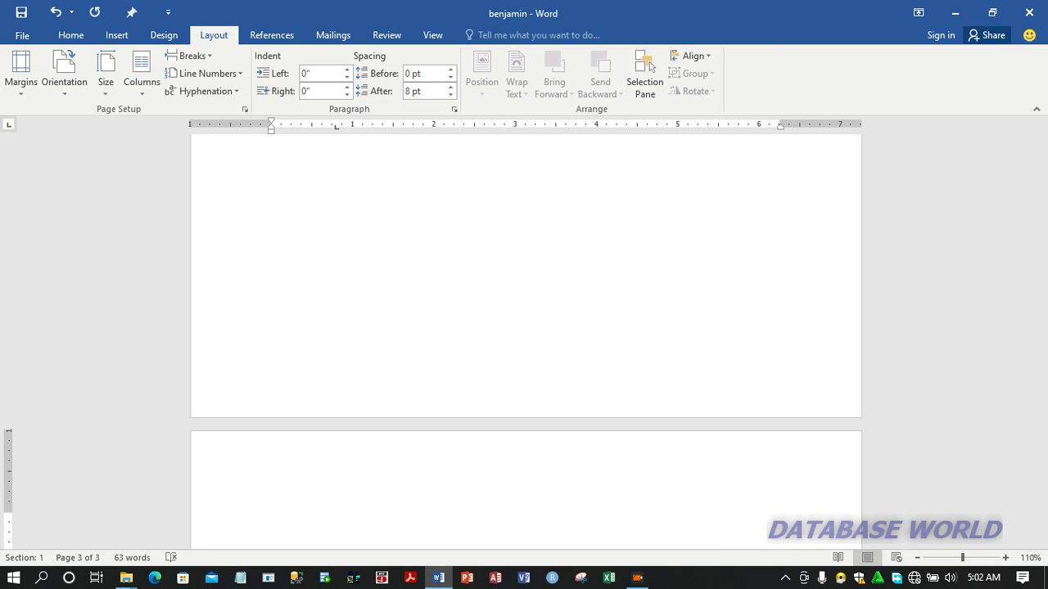
click(149, 88)
click(169, 155)
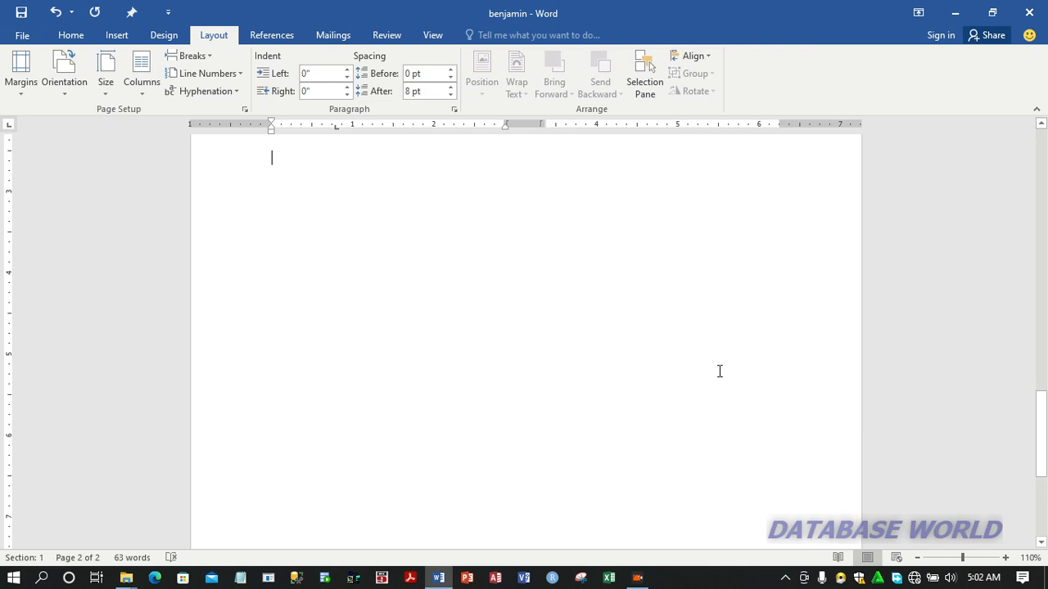
Fill the first column on the last page with filler text of repeated g's, "dfuysdf" and repeated "we"
text(gggggggggggg)
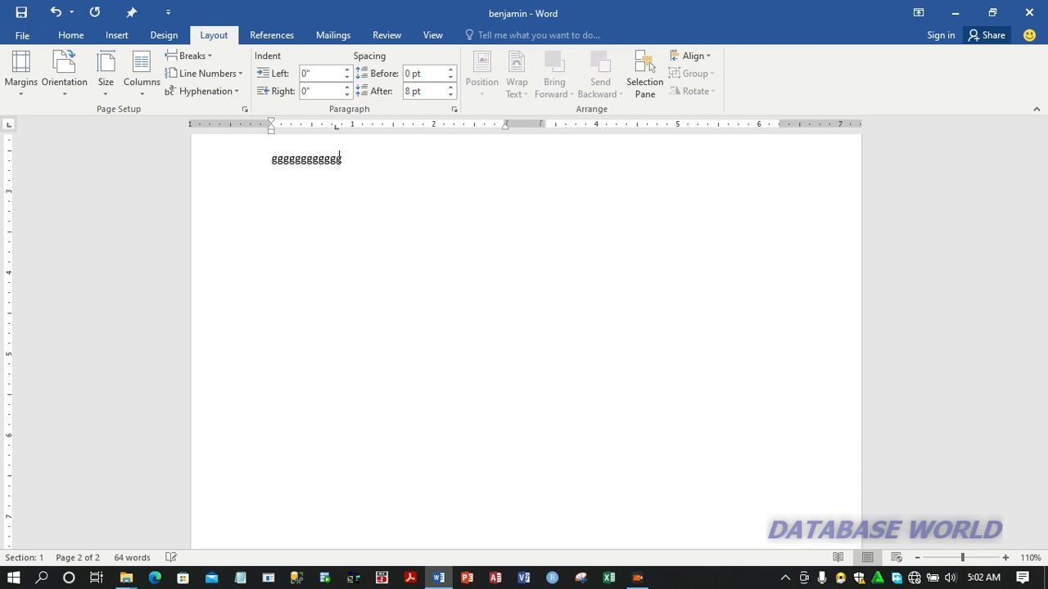
text(gggggggggggggggggggggggggggggggggg)
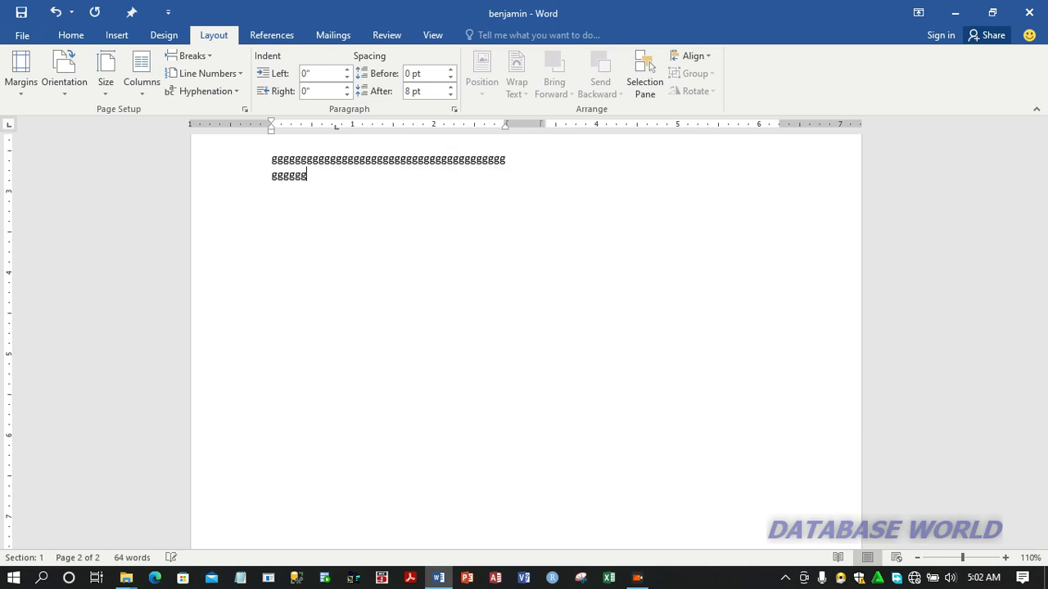
text(gggggggggggggggggg)
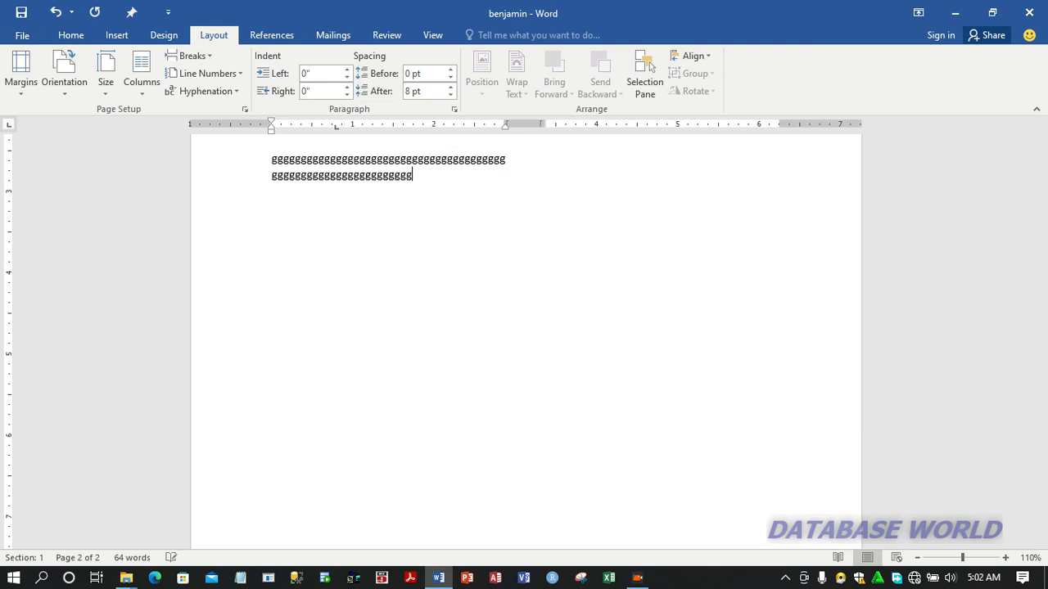
text(ggggggggggggggggggggggggggggggggggggggggg)
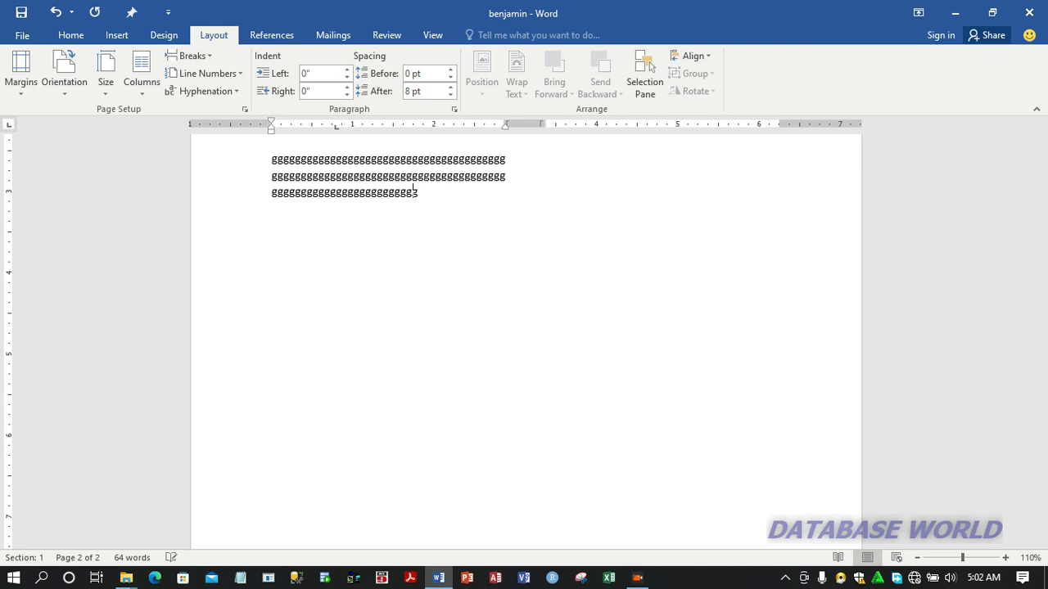
text(ggggggggggggggggggggggggggggggggg)
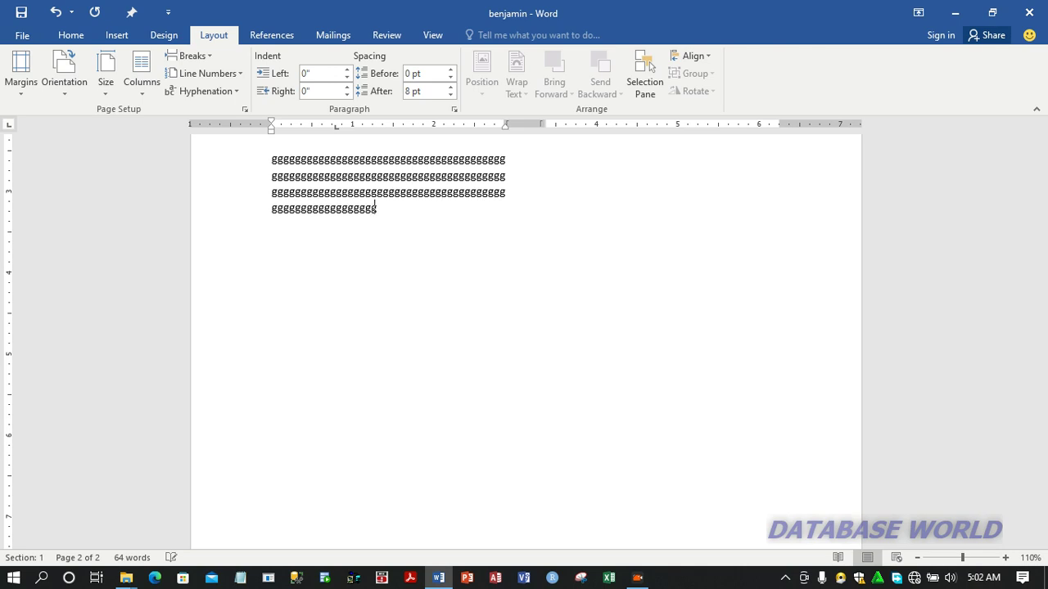
text(ggggggggggggggggggggggggggg)
text(ggggggggggdfuysdfg)
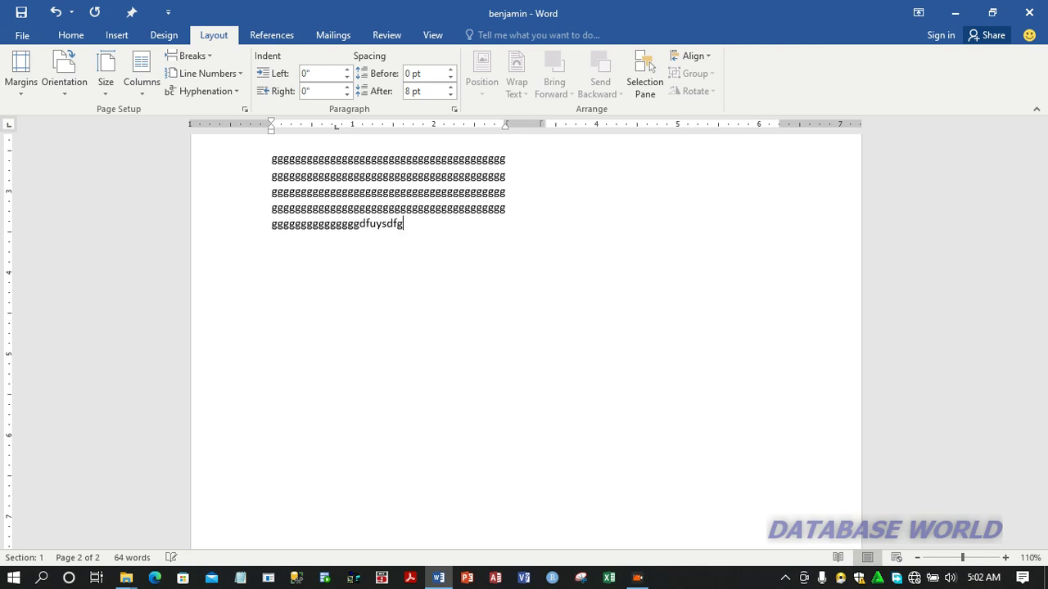
text(ggggggggggggggggg)
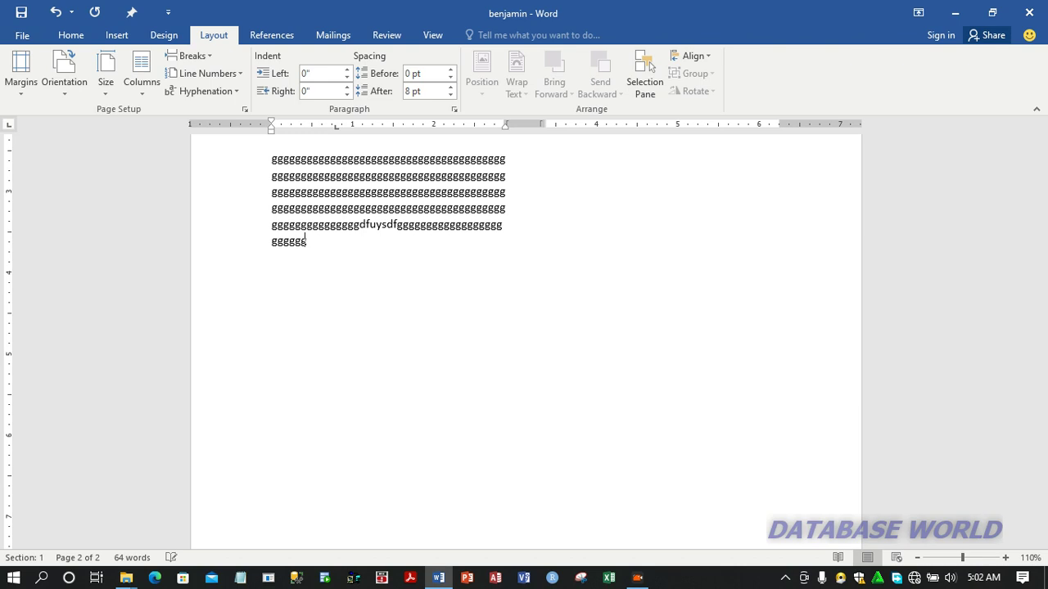
text(gggggggggggggwewewewewewew)
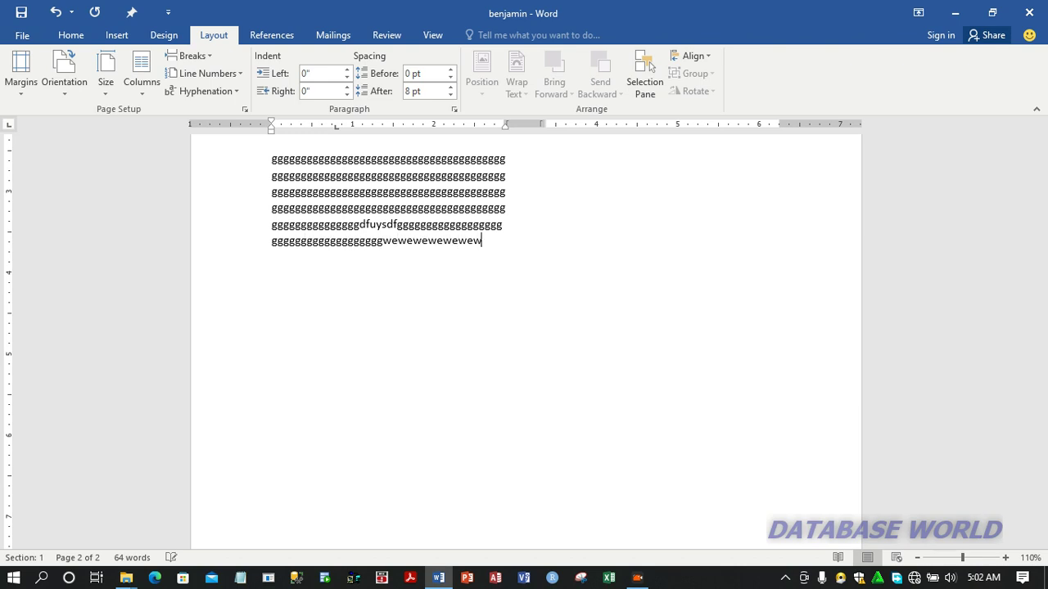
text(ewewewewewewewewewewewewew)
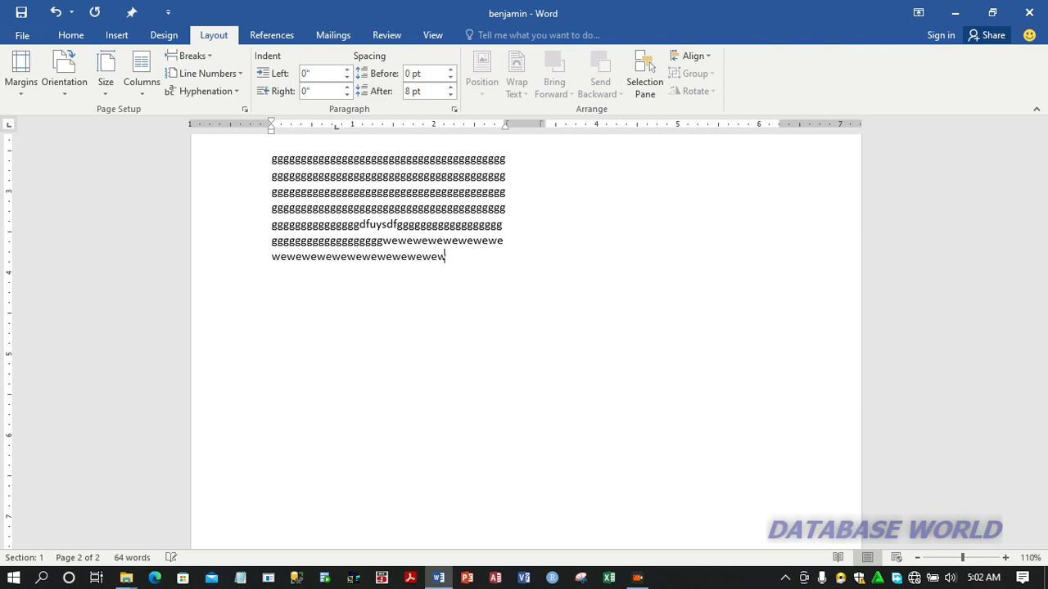
text(ewewewewewewewewewewewewewewewewewewewewewewewewewewewewewewewewewewewewewewew)
text(ewewewewewewewewewewewewewe)
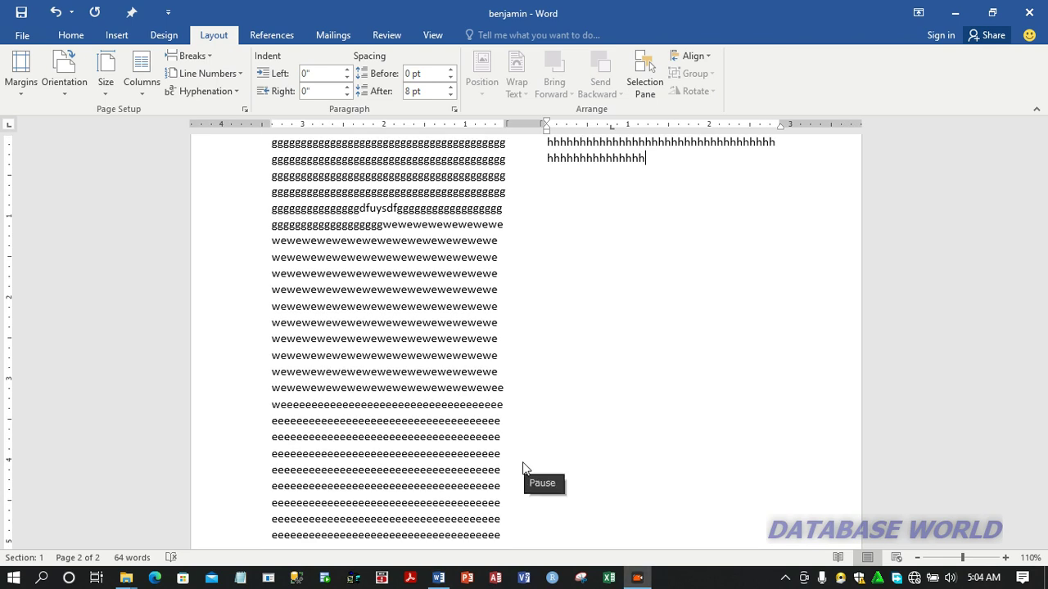
Continue the filler text in the second column, after the h's, with a run of j's followed by "ffftftftfhgfhg"
click(523, 463)
click(655, 161)
text(jjj)
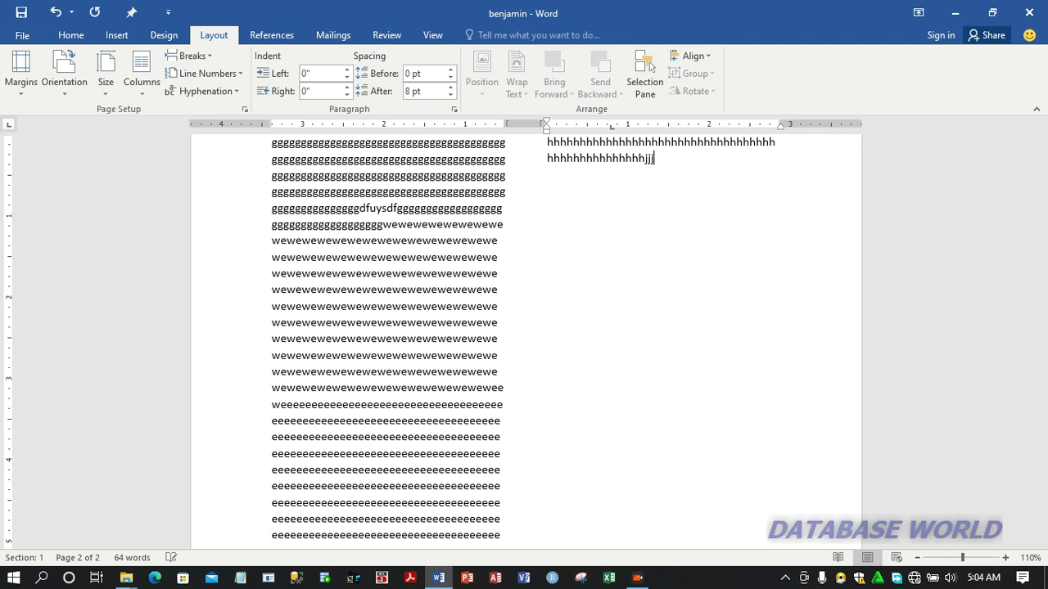
text(jjjjjjjjjjjjjjjjjjjj)
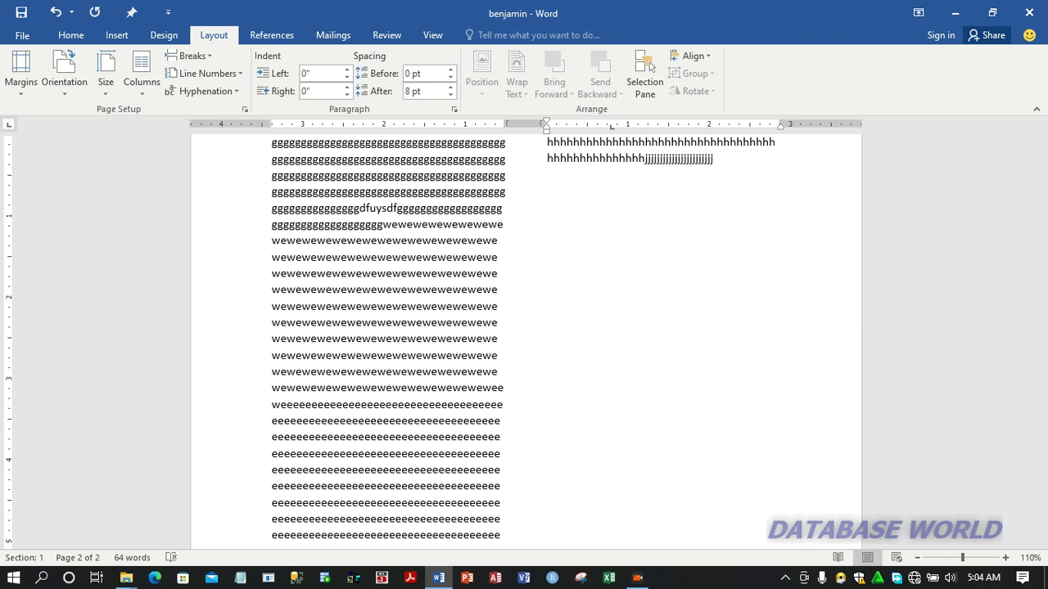
text(ffftftftfhgfhg)
Change the text layout to one column
click(653, 158)
click(139, 82)
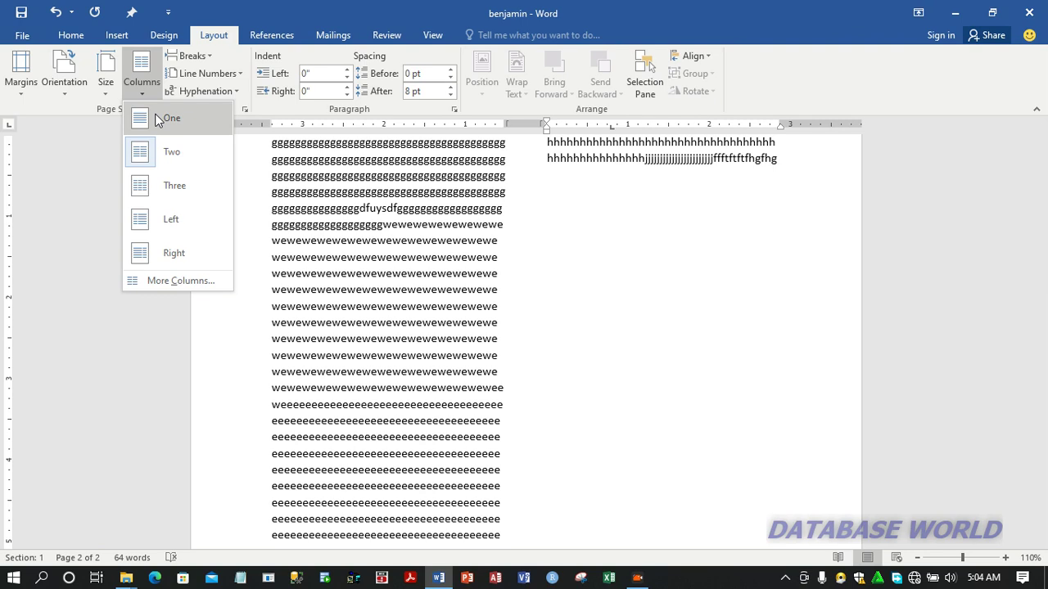
click(158, 119)
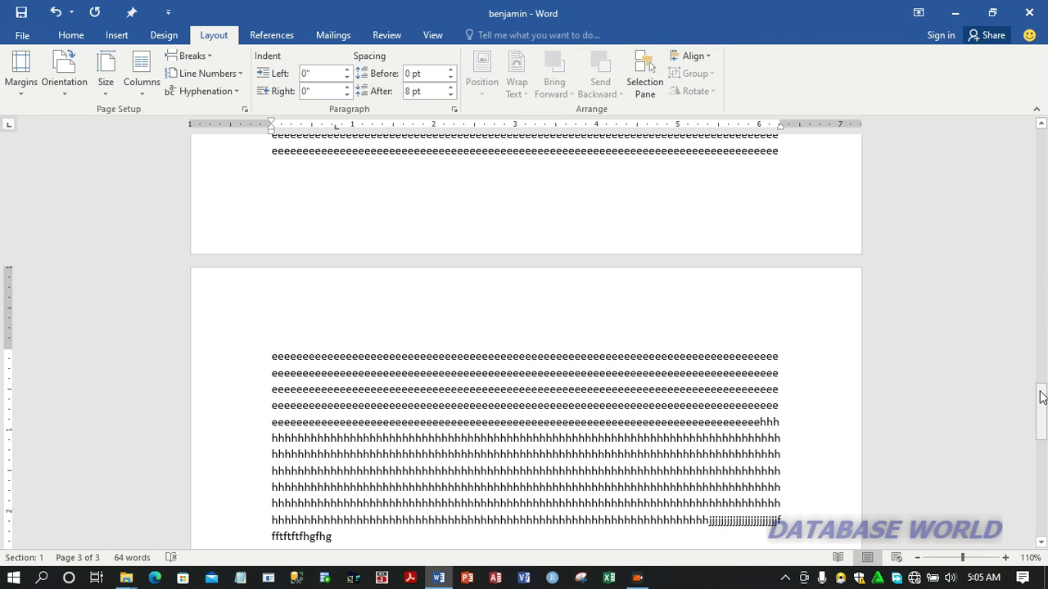
Insert a page break on the last page, before the second full line of h's
drag(1041, 397, 1041, 424)
click(268, 256)
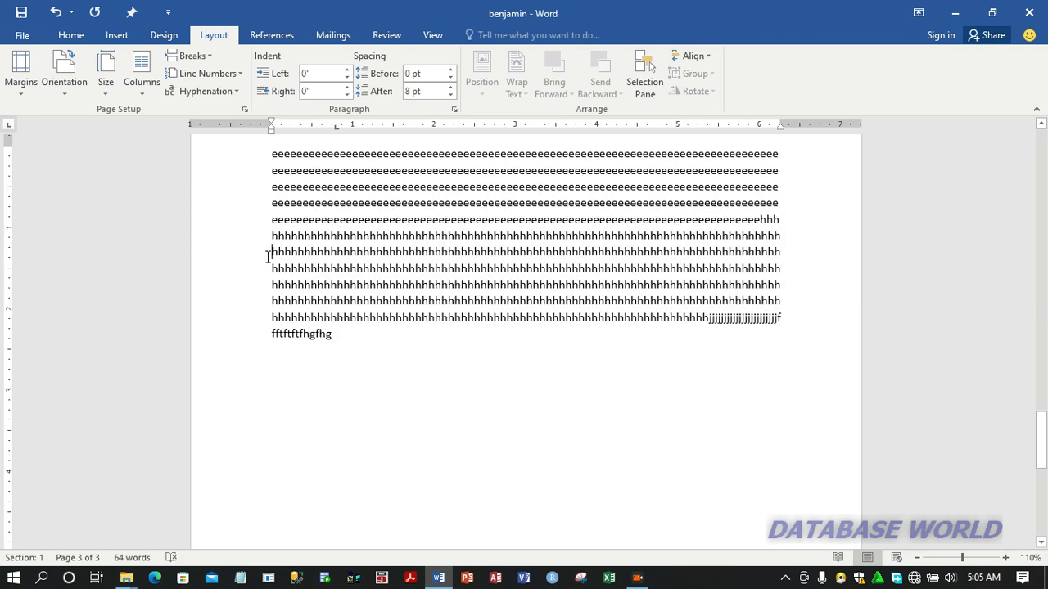
click(209, 61)
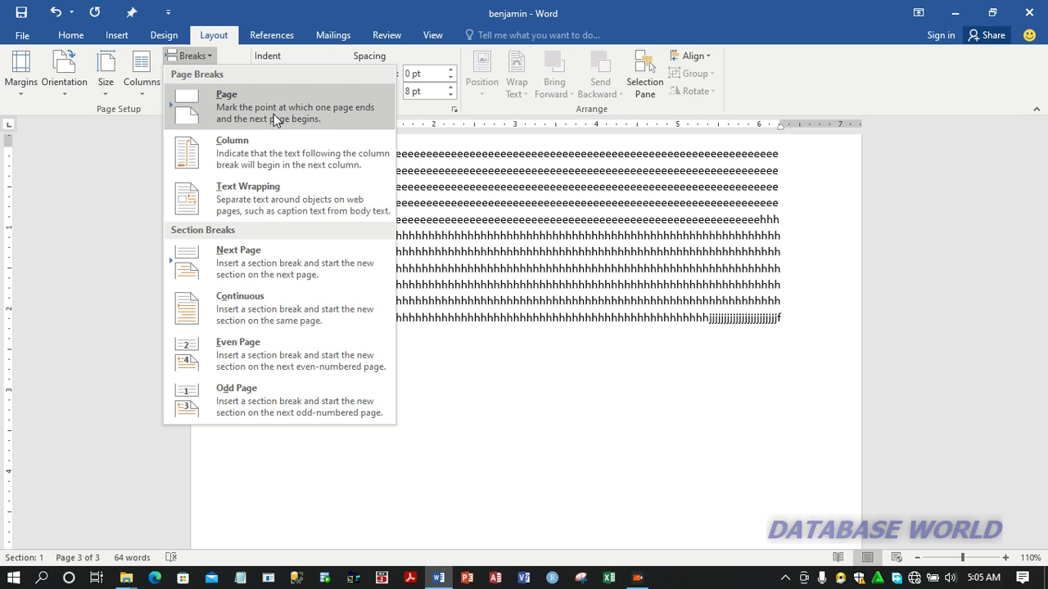
key(Escape)
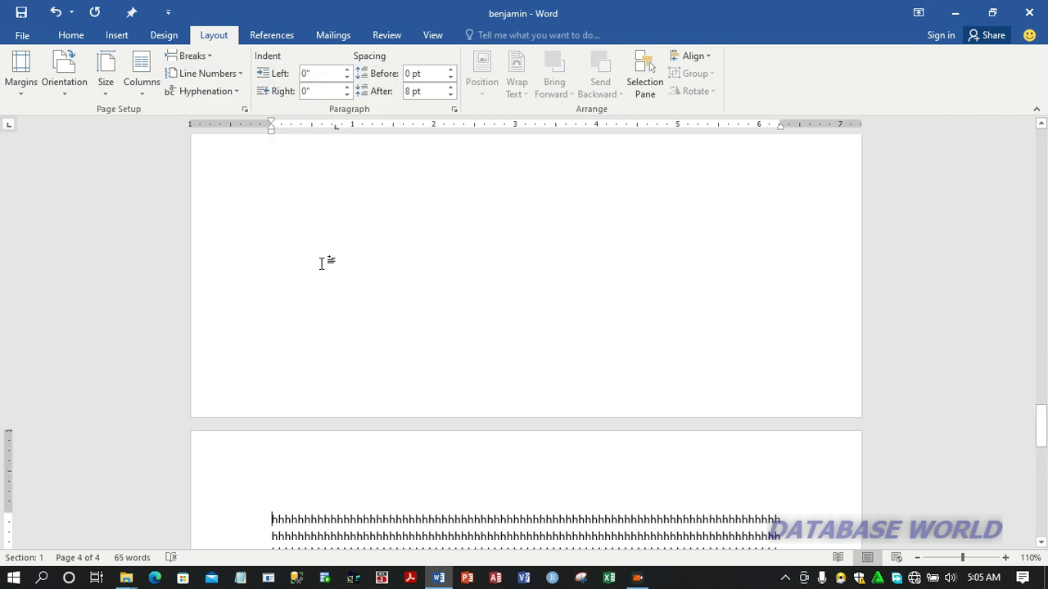
double_click(789, 342)
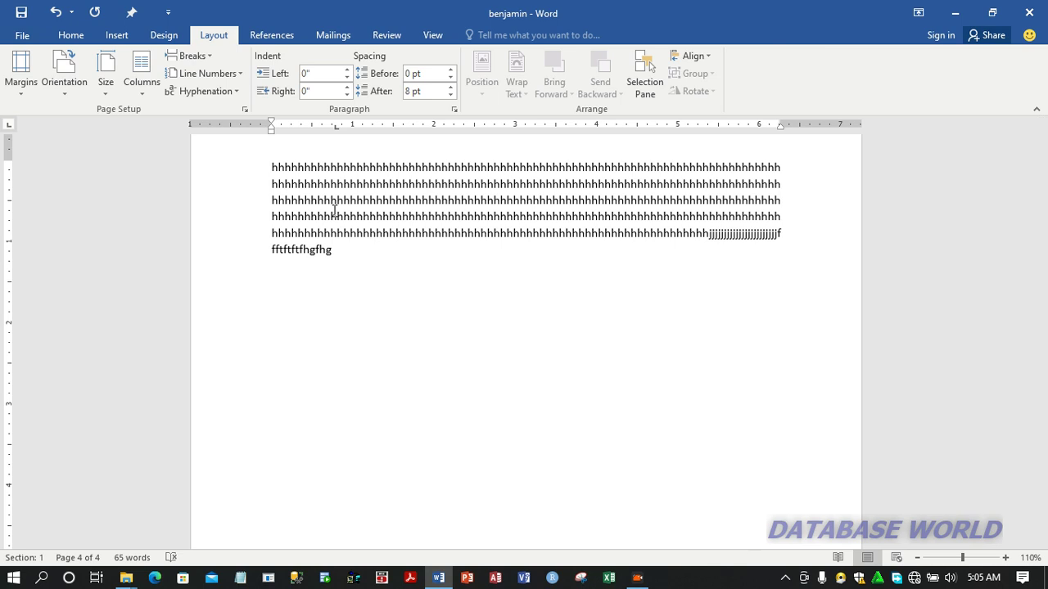
Hide the rulers and show them again, and turn on the page gridlines
click(433, 36)
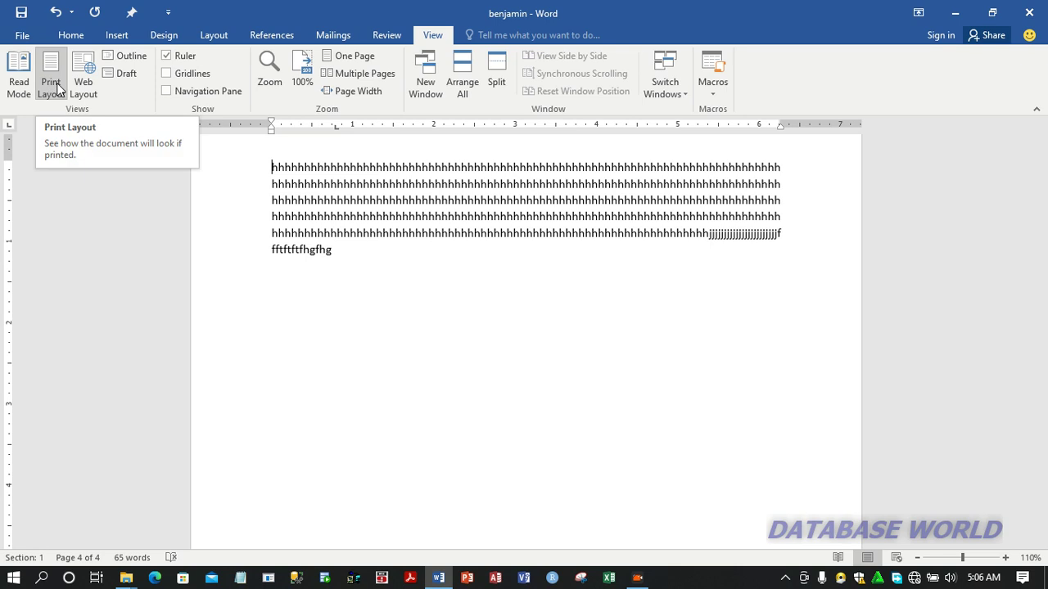
click(185, 55)
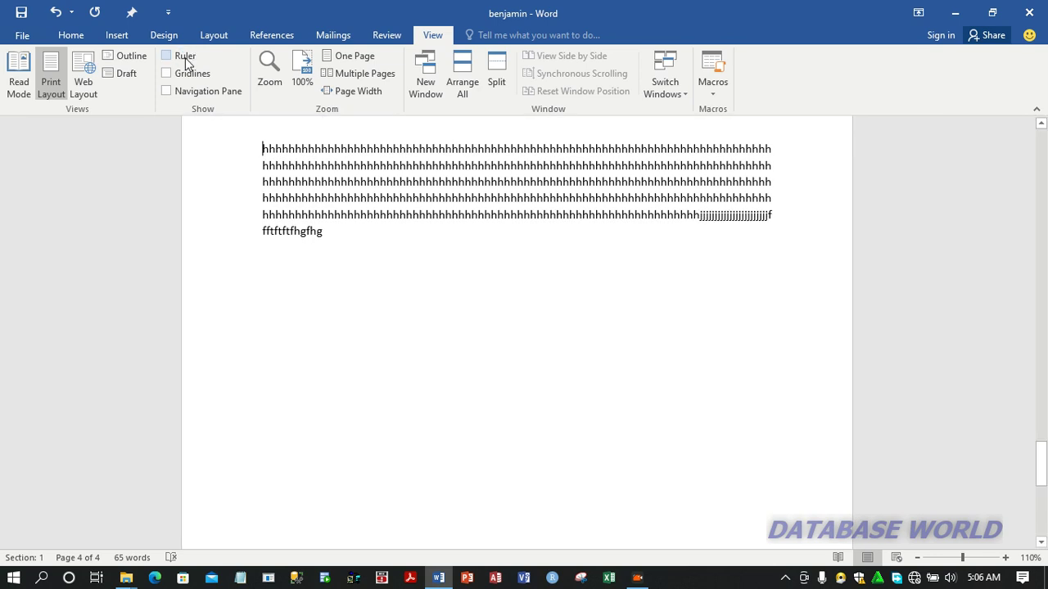
click(167, 55)
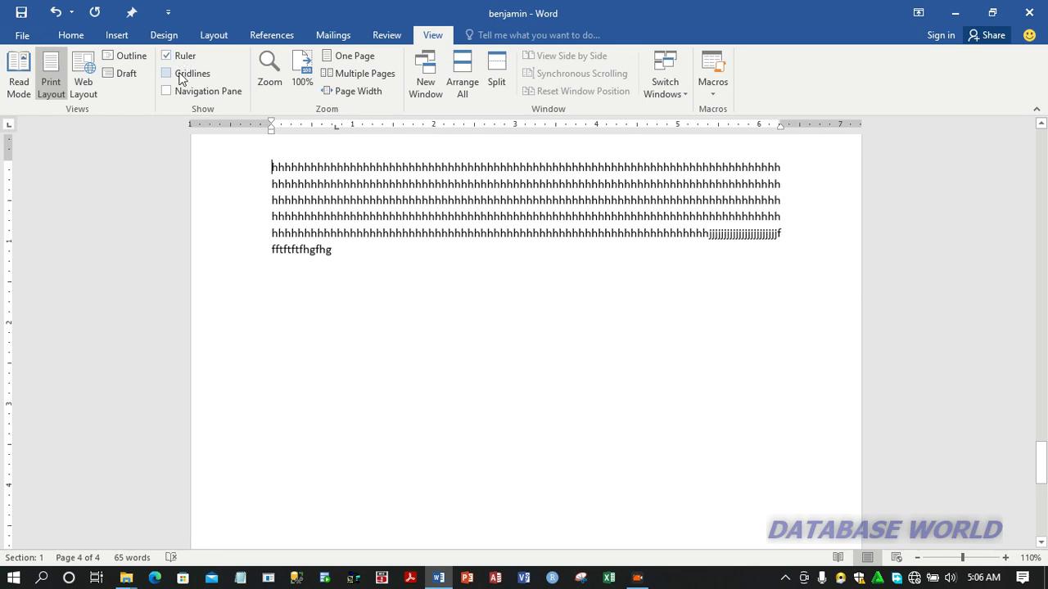
click(181, 75)
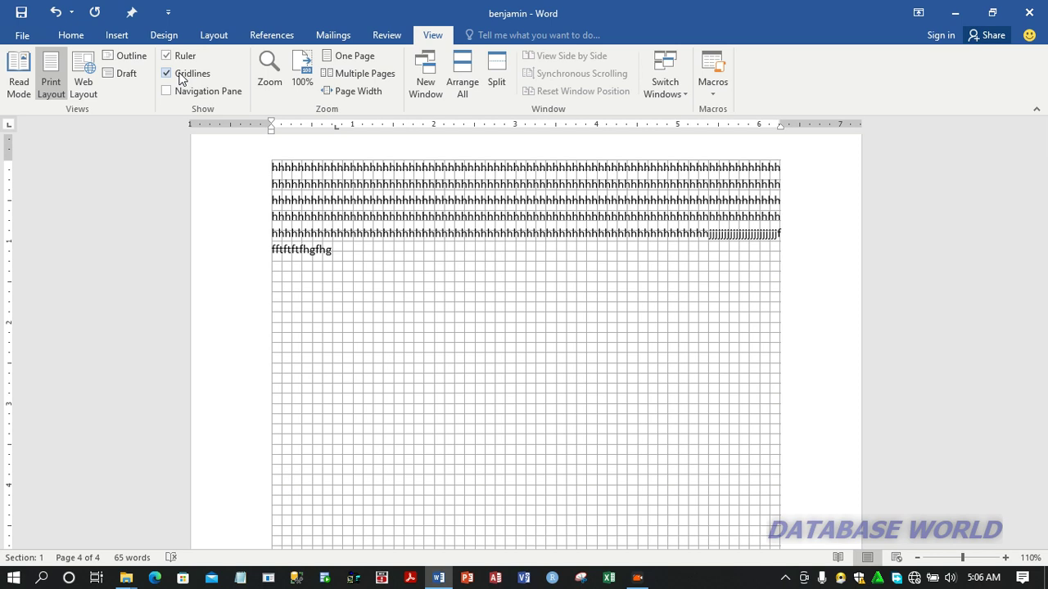
Turn off the page gridlines, and show the Navigation Pane and hide it again
click(182, 75)
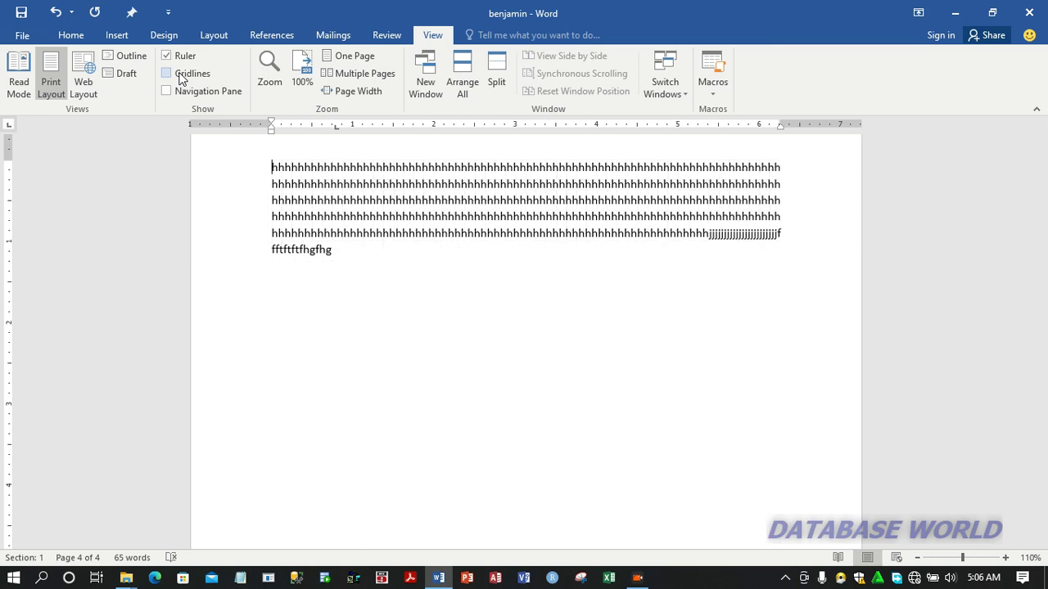
click(182, 93)
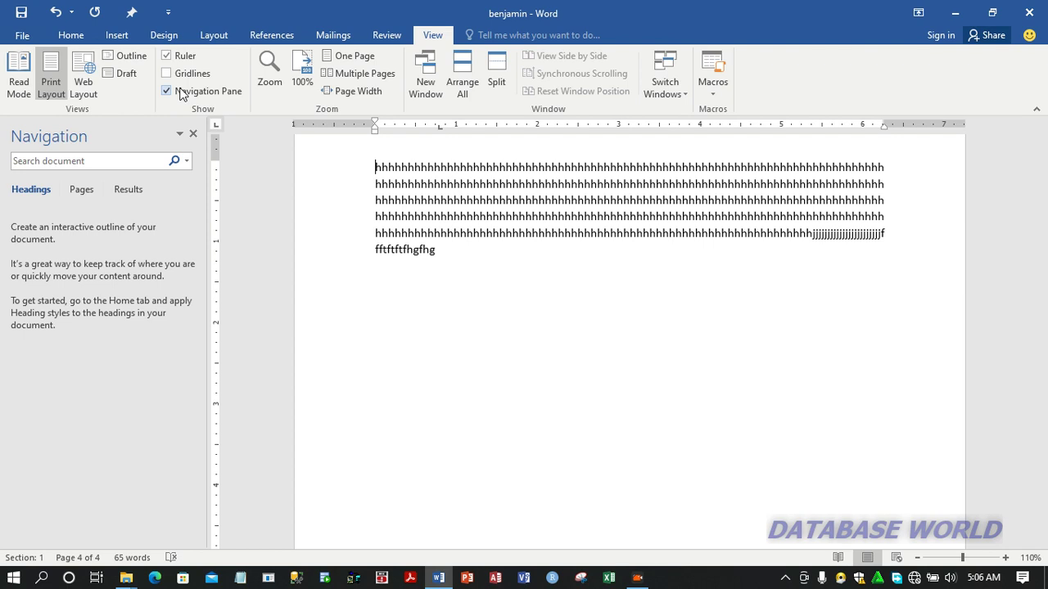
click(182, 92)
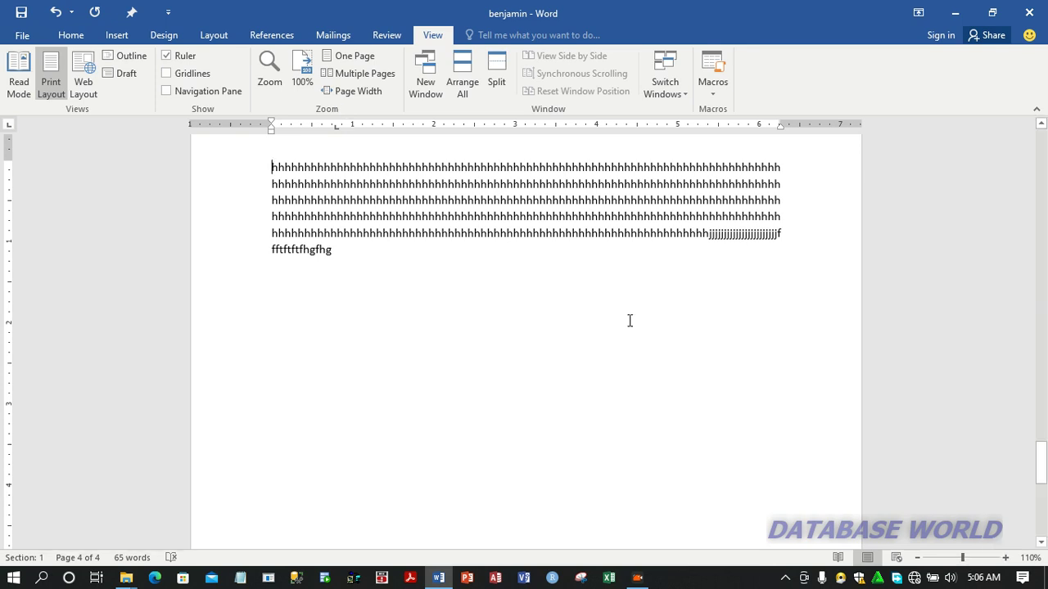
View the document in the multiple-pages and one-page zoom layouts, and return the zoom to 110% on the first page's table
click(365, 82)
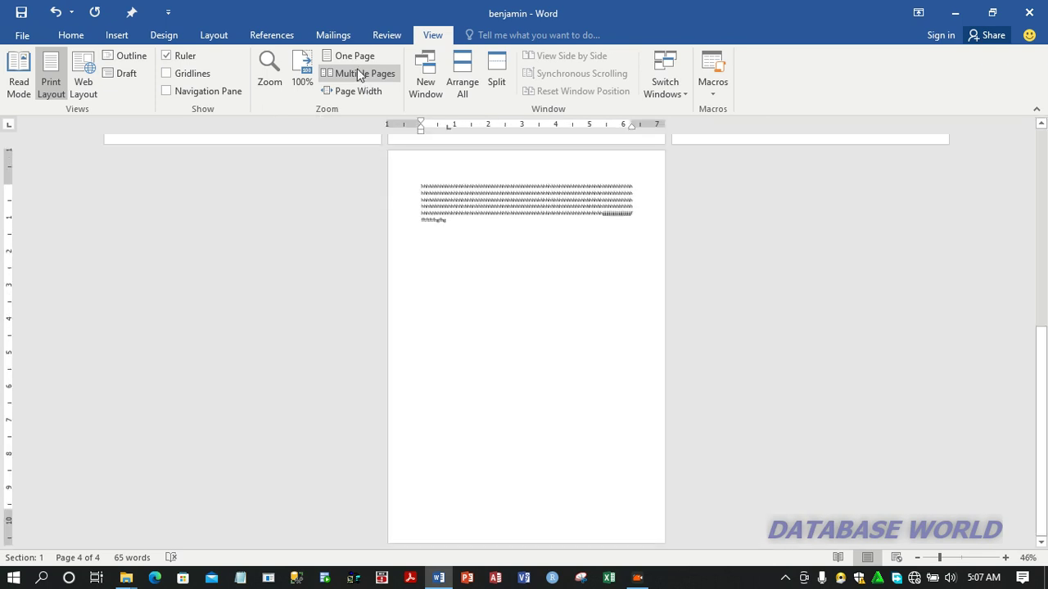
click(355, 59)
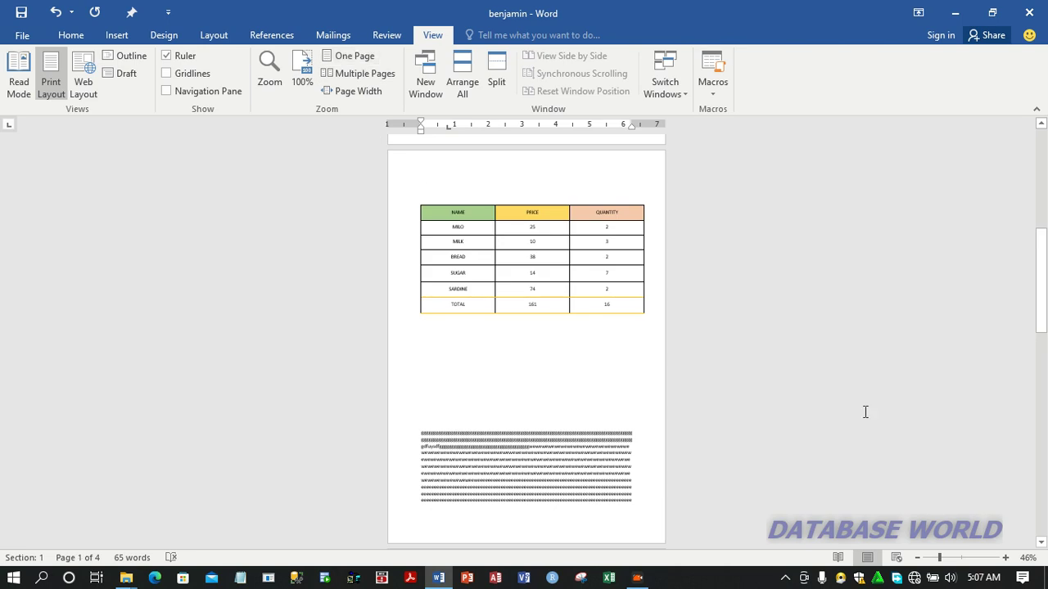
click(1005, 558)
click(1005, 557)
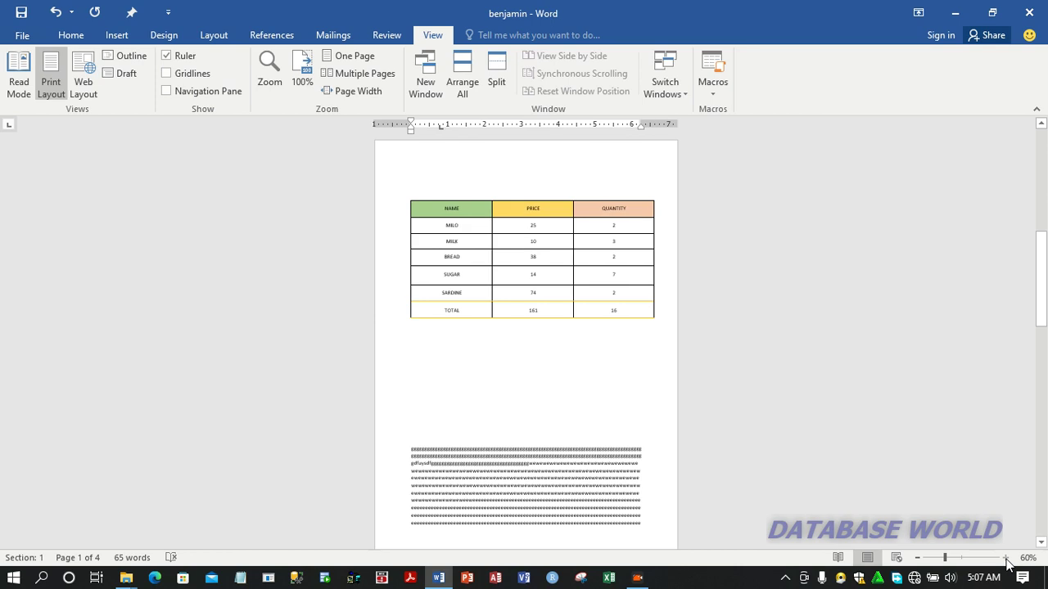
click(1005, 558)
click(1005, 558)
click(1005, 558)
click(1005, 558)
click(1005, 558)
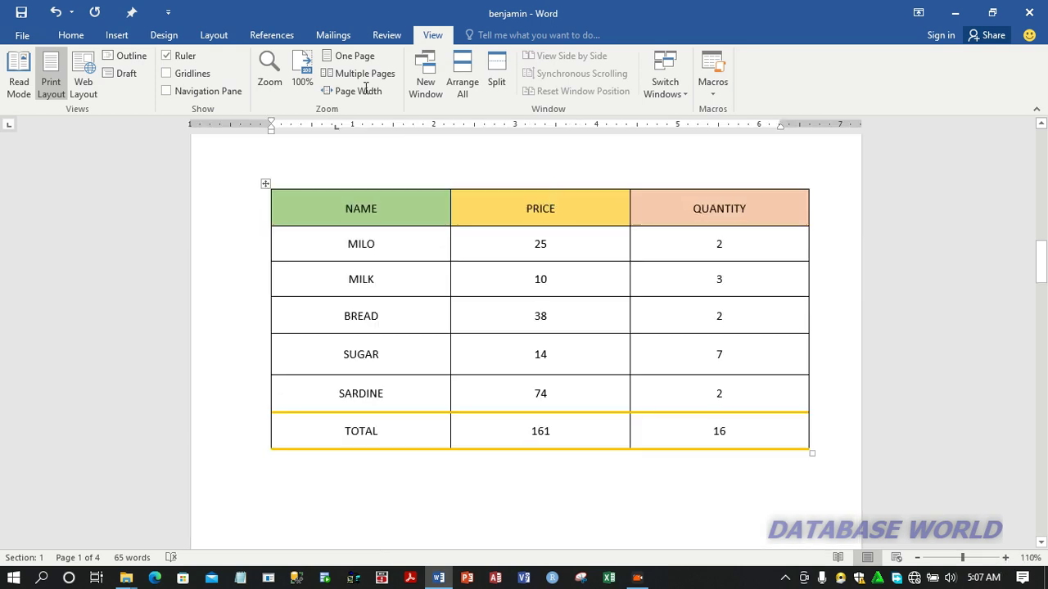